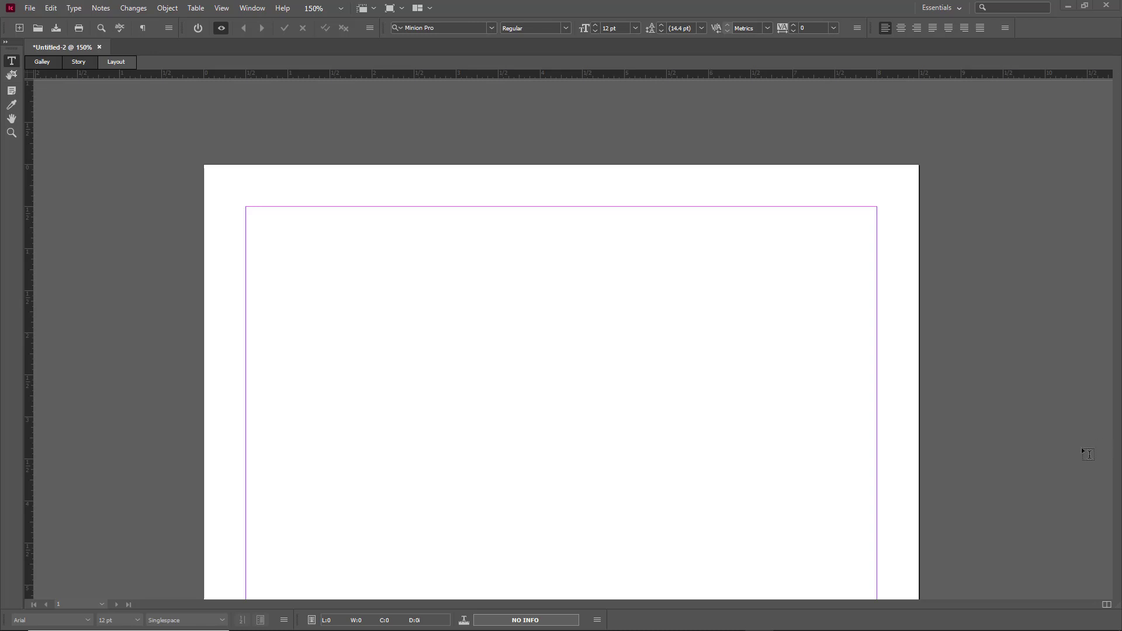
# - Place the sunset photo 21.jpg from the Images folder onto the Untitled-2 page
pyautogui.click(29, 9)
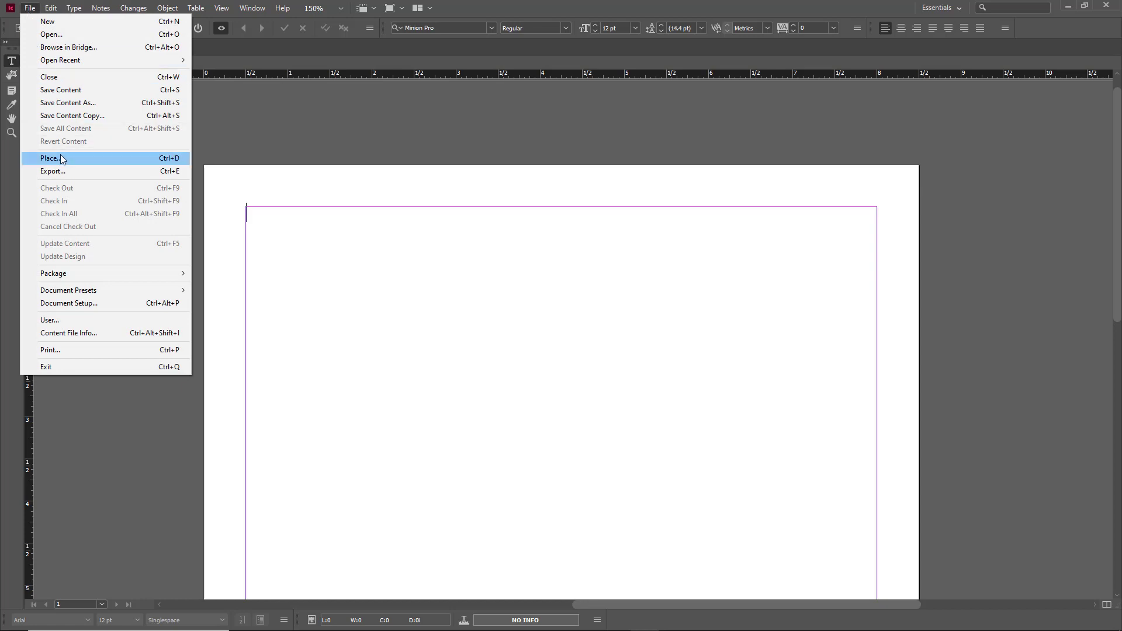
pyautogui.click(62, 159)
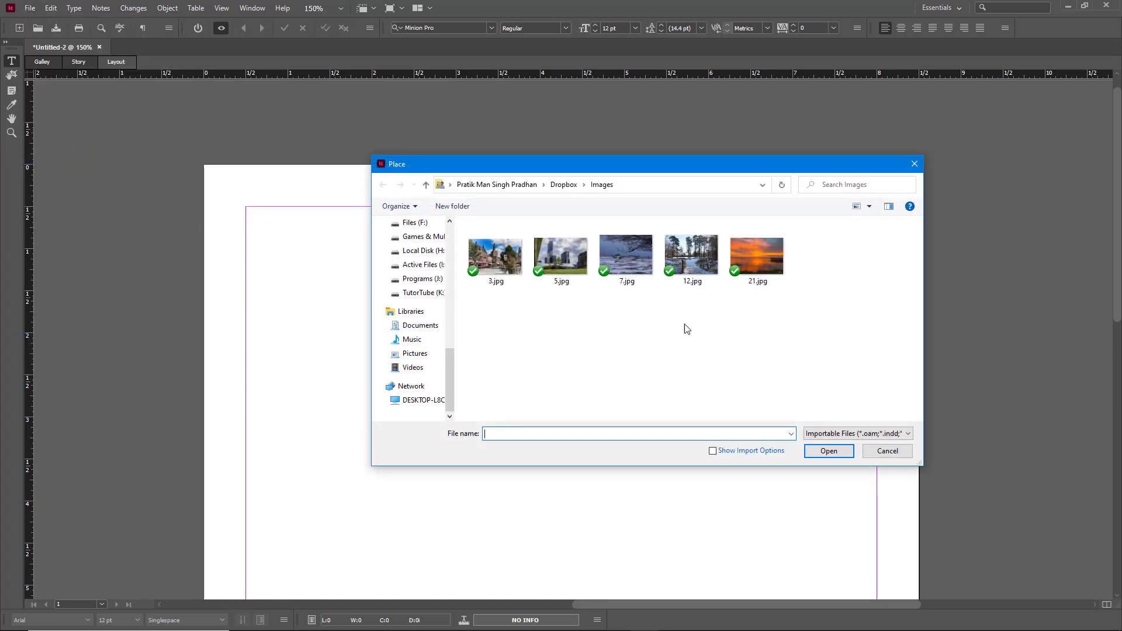
pyautogui.click(751, 255)
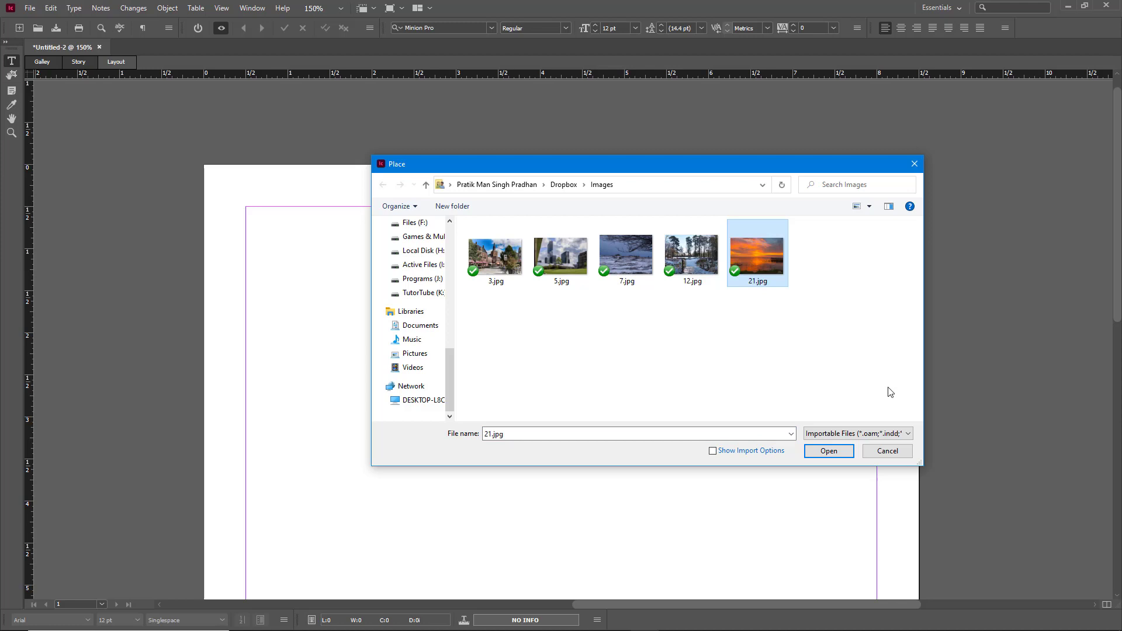
pyautogui.click(843, 454)
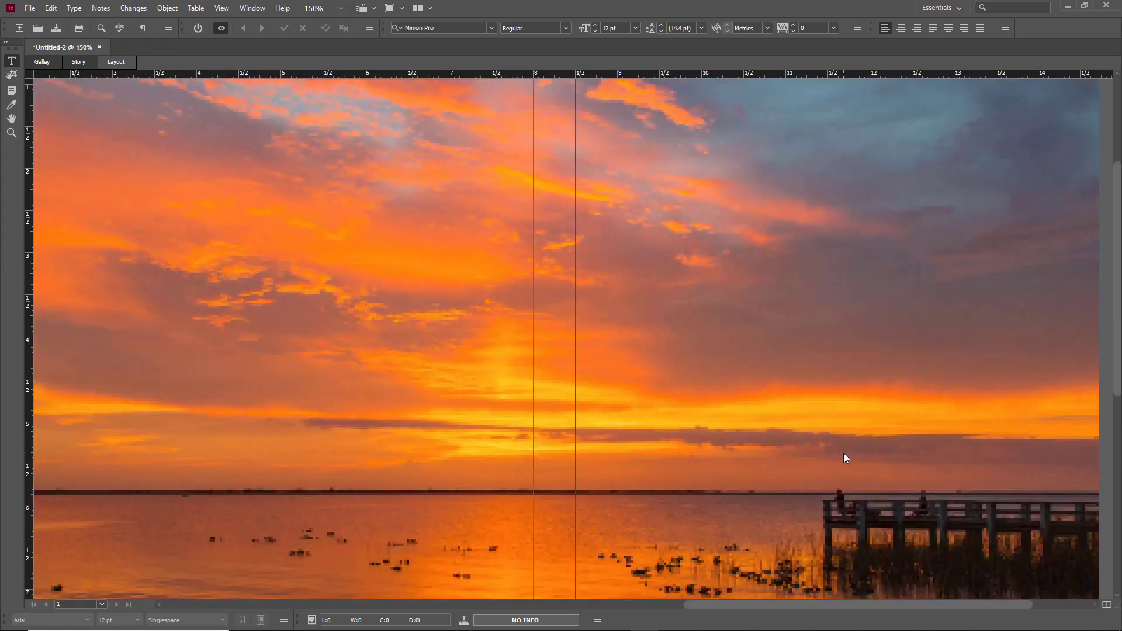
# - Resize the sunset image frame into the page's upper part and set a text cursor below it
pyautogui.hotkey('ctrl', '-')
pyautogui.hotkey('ctrl', '-')
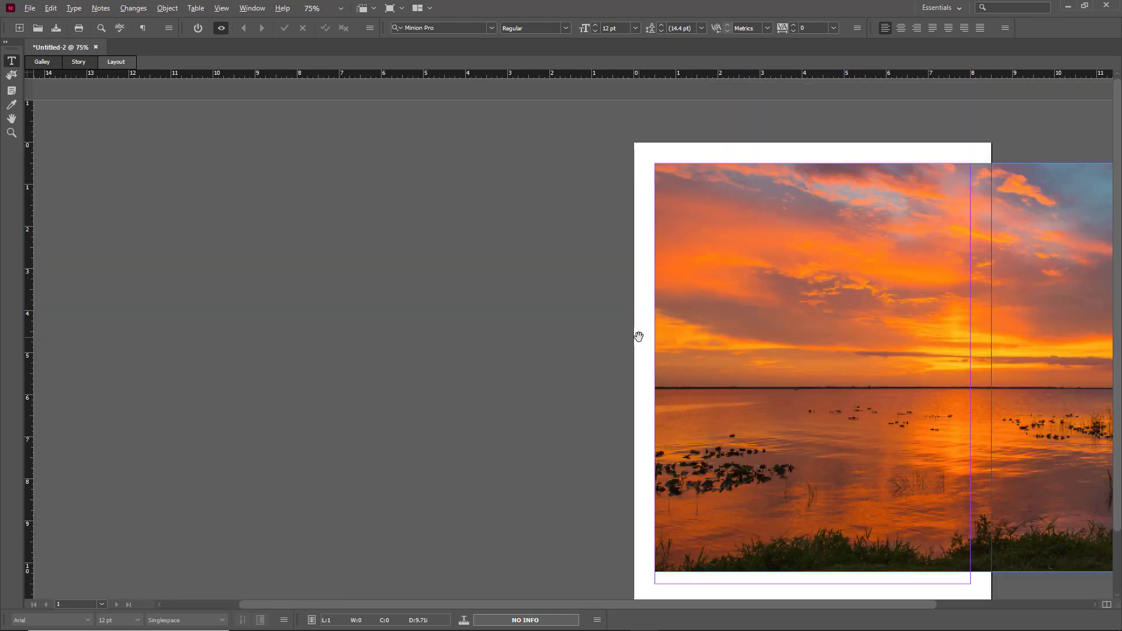
pyautogui.moveTo(638, 336); pyautogui.dragTo(857, 374)
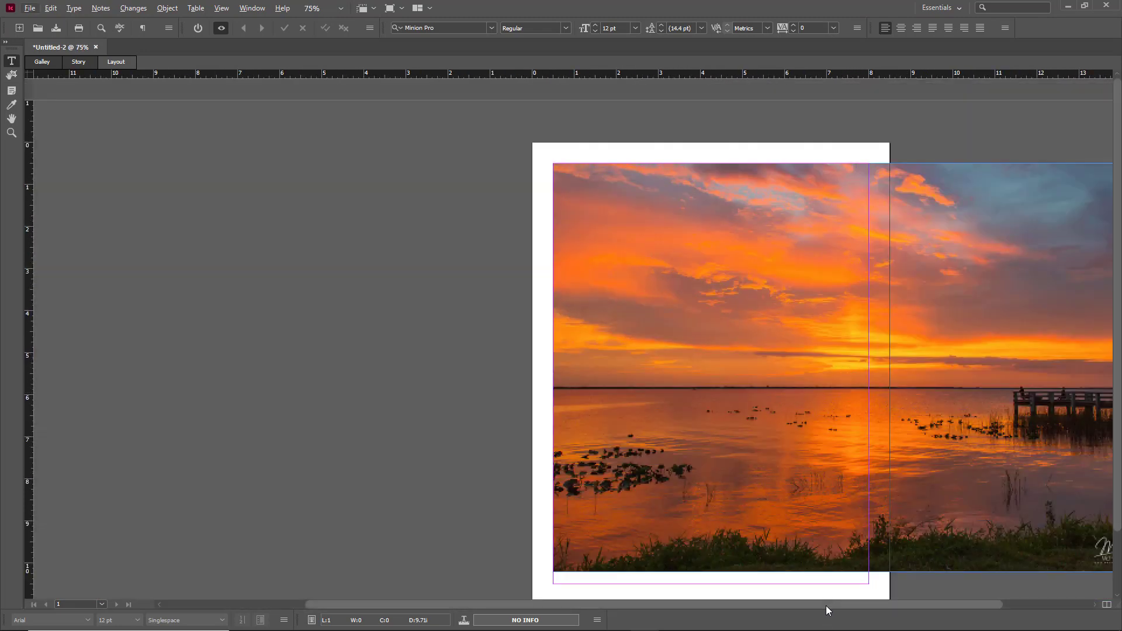
pyautogui.moveTo(825, 609); pyautogui.dragTo(901, 543)
pyautogui.click(859, 423)
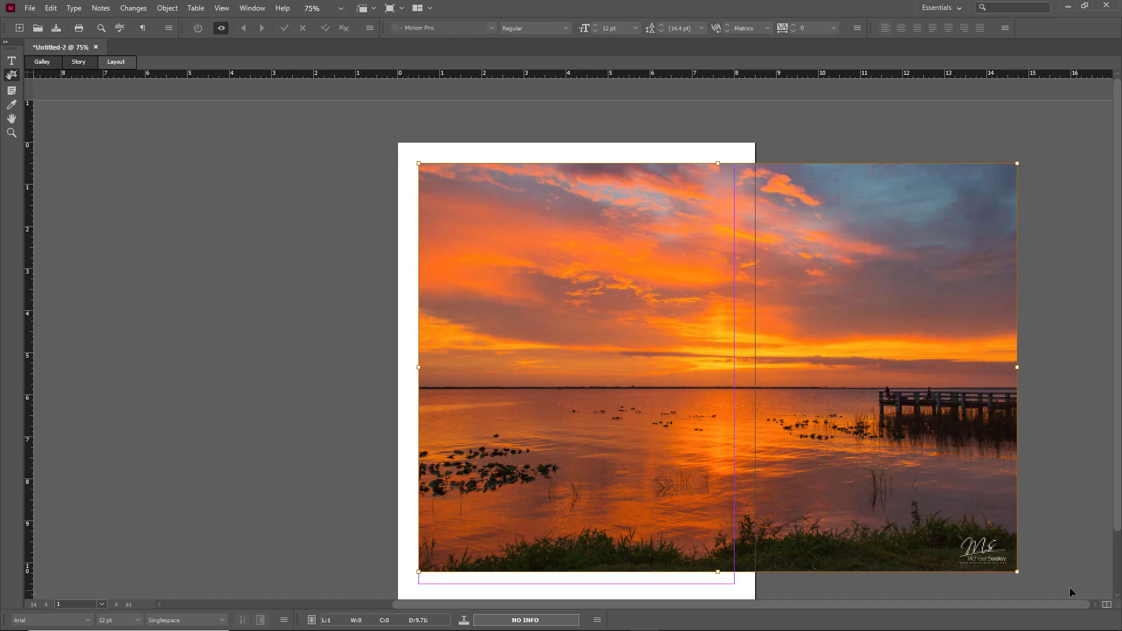
pyautogui.moveTo(1018, 573); pyautogui.dragTo(723, 366)
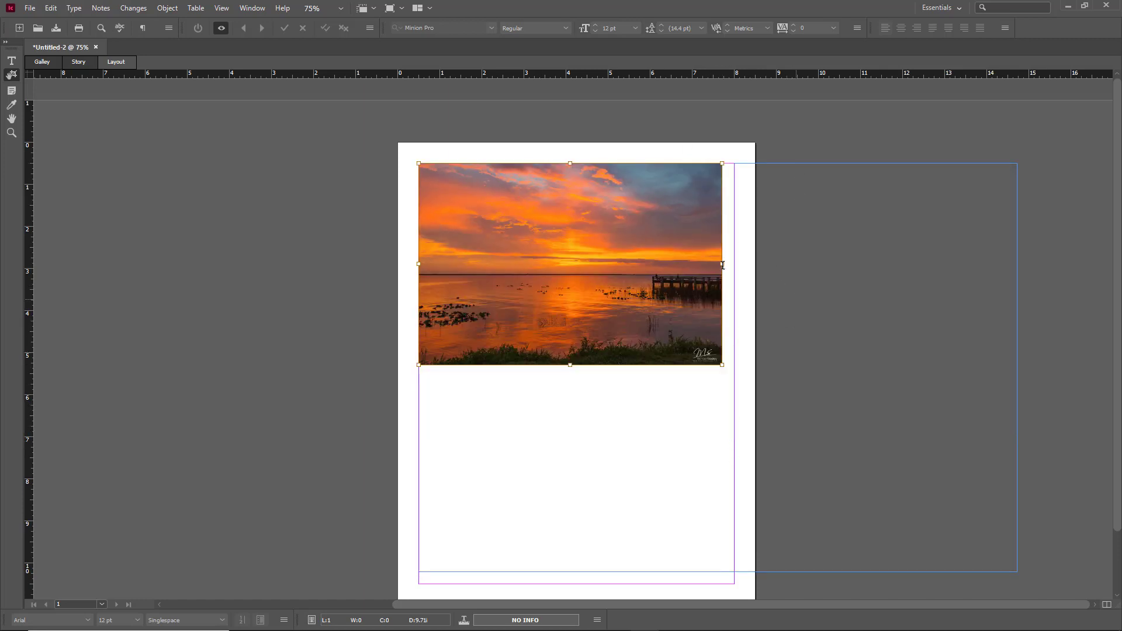
pyautogui.click(1018, 572)
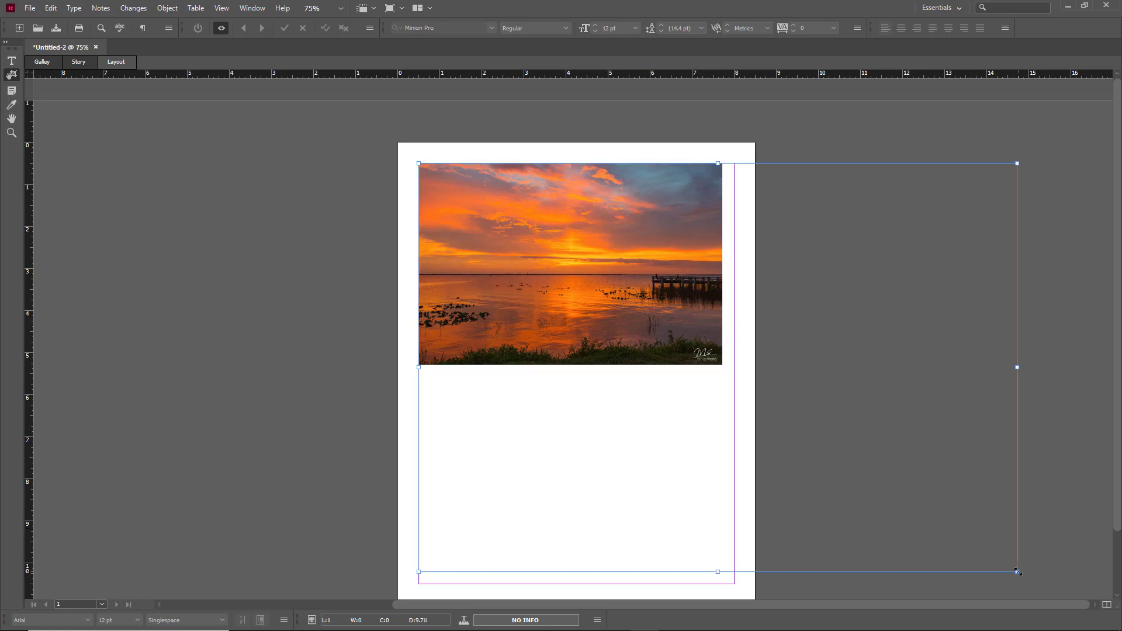
pyautogui.moveTo(722, 366); pyautogui.dragTo(688, 343)
pyautogui.press('t')
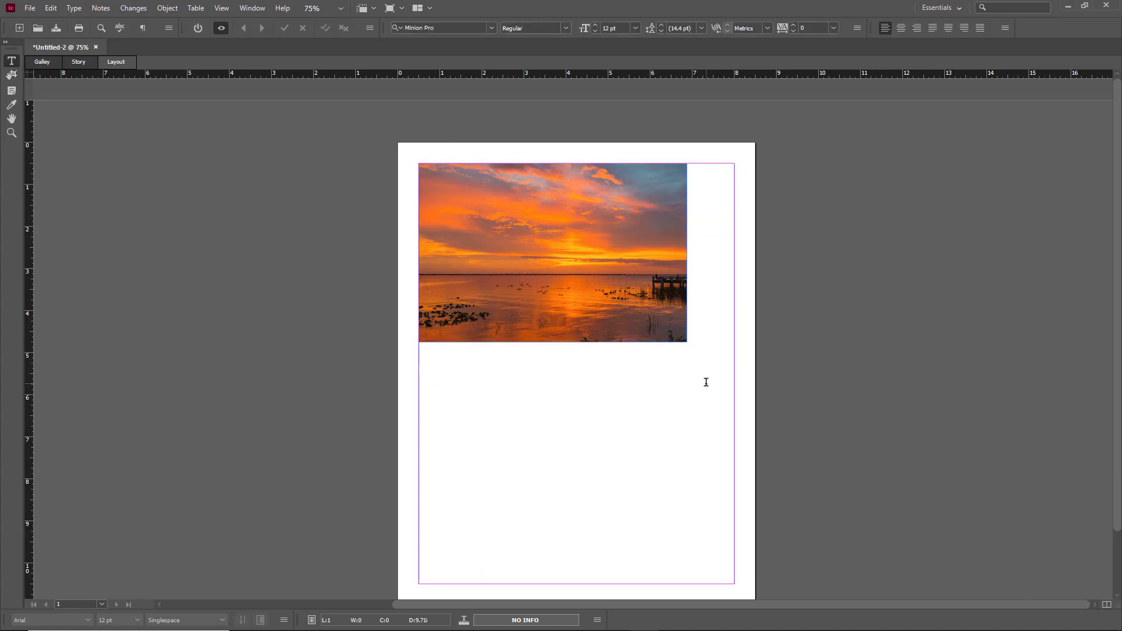
pyautogui.click(720, 348)
# - Type the text 'ksdjfkjsdkfjkj' below the sunset photo
pyautogui.write('ksdjfkjsdkfjkj')
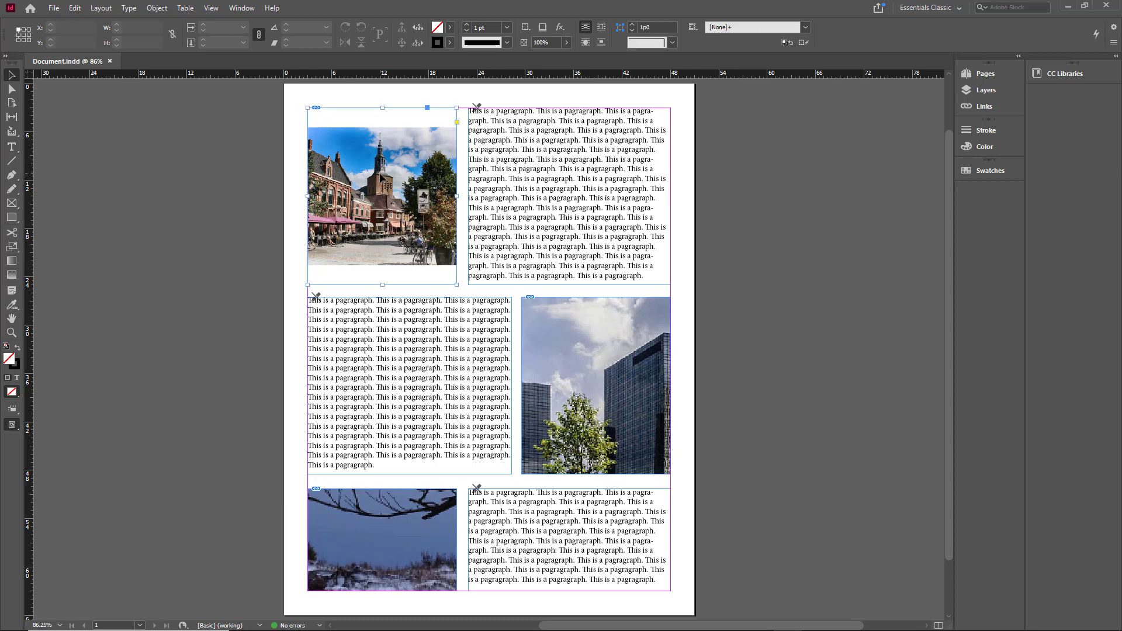
# - Select the street, building and other frames on Document.indd, then select everything with Ctrl+A
pyautogui.click(409, 212)
pyautogui.click(234, 176)
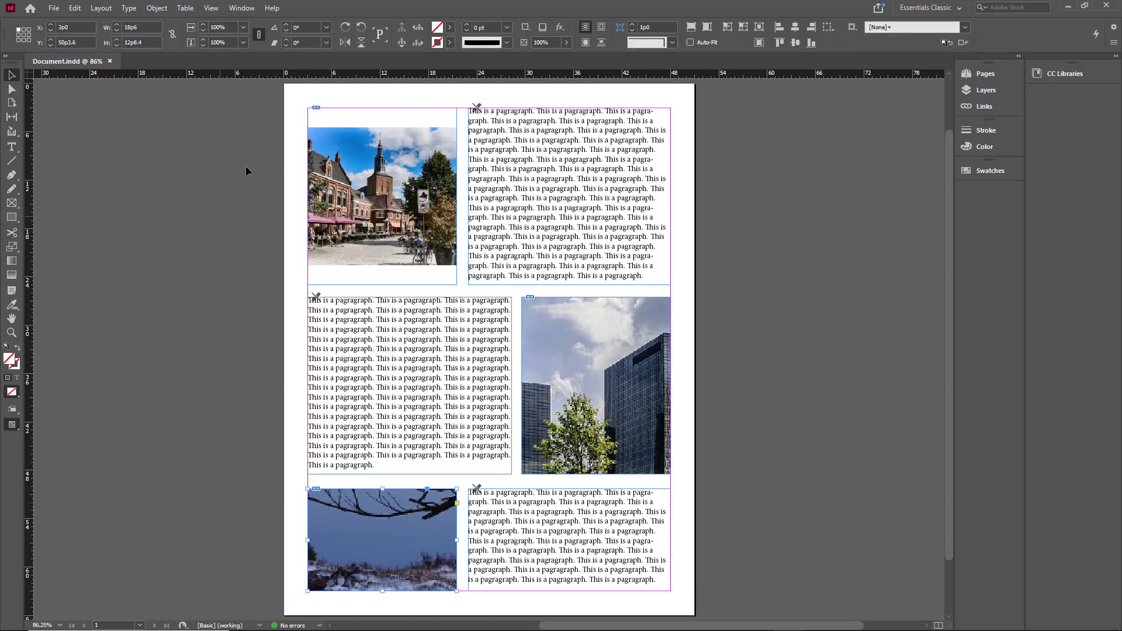
pyautogui.click(419, 170)
pyautogui.click(600, 436)
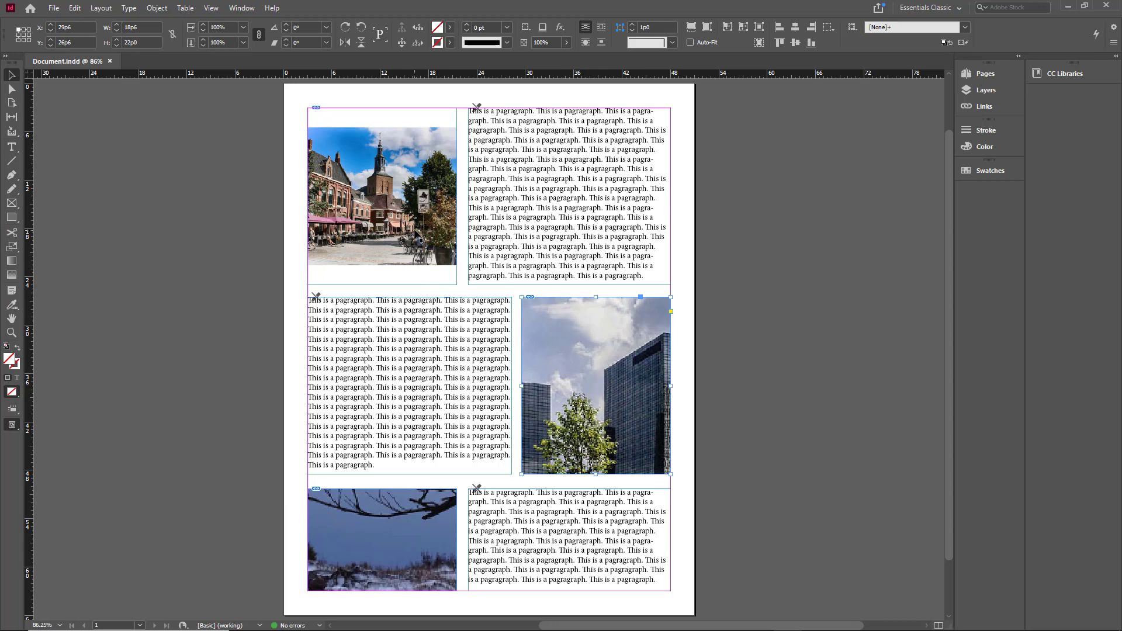
pyautogui.keyDown('shift'); pyautogui.click(417, 237); pyautogui.keyUp('shift')
pyautogui.click(377, 254)
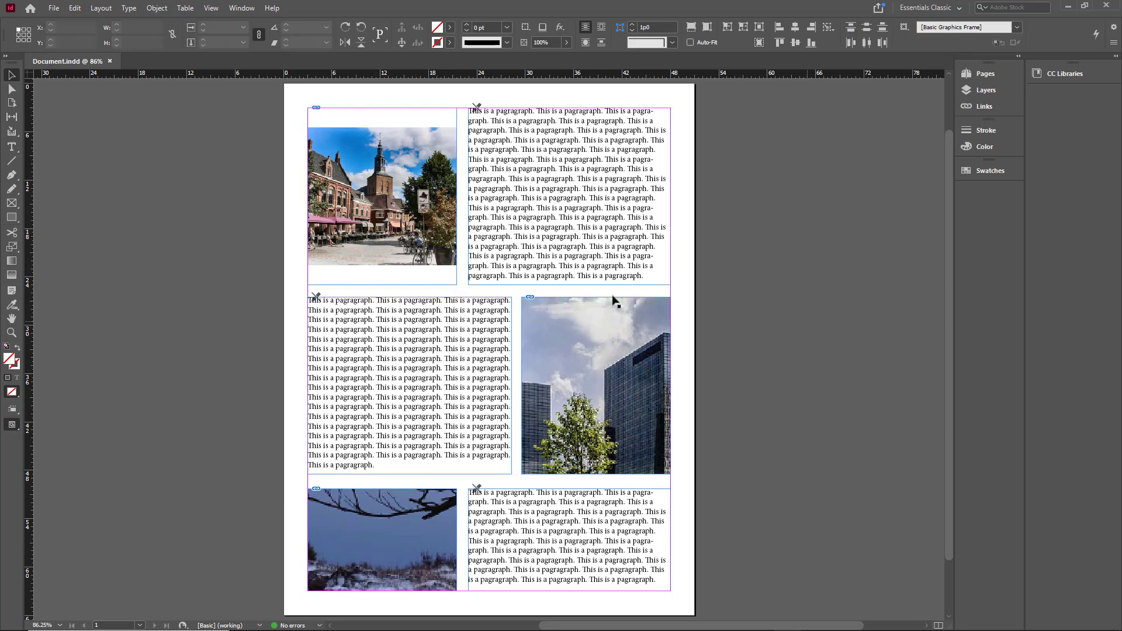
pyautogui.hotkey('ctrl', 'a')
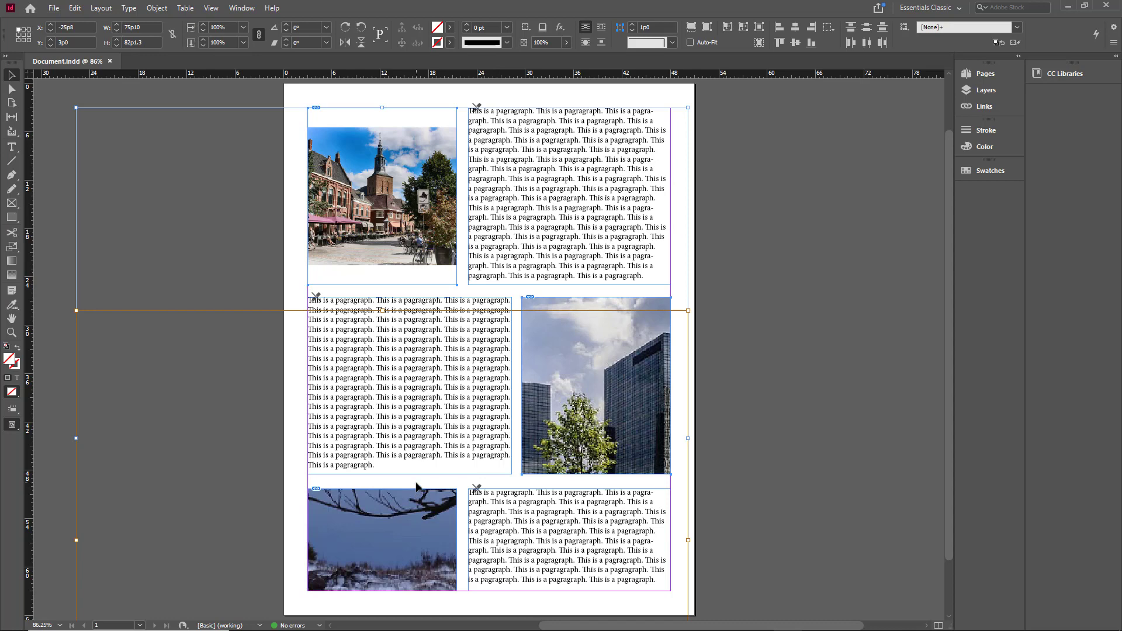
# - Export the selection via Edit > InCopy > Export > Selection and confirm saving the document
pyautogui.click(74, 8)
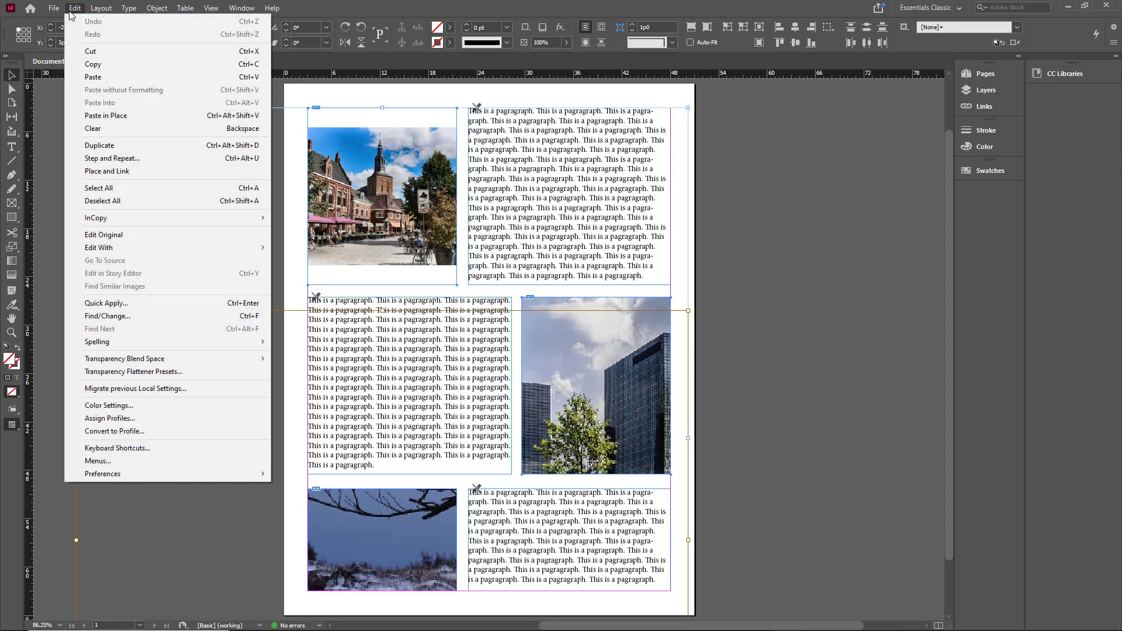
pyautogui.moveTo(159, 224)
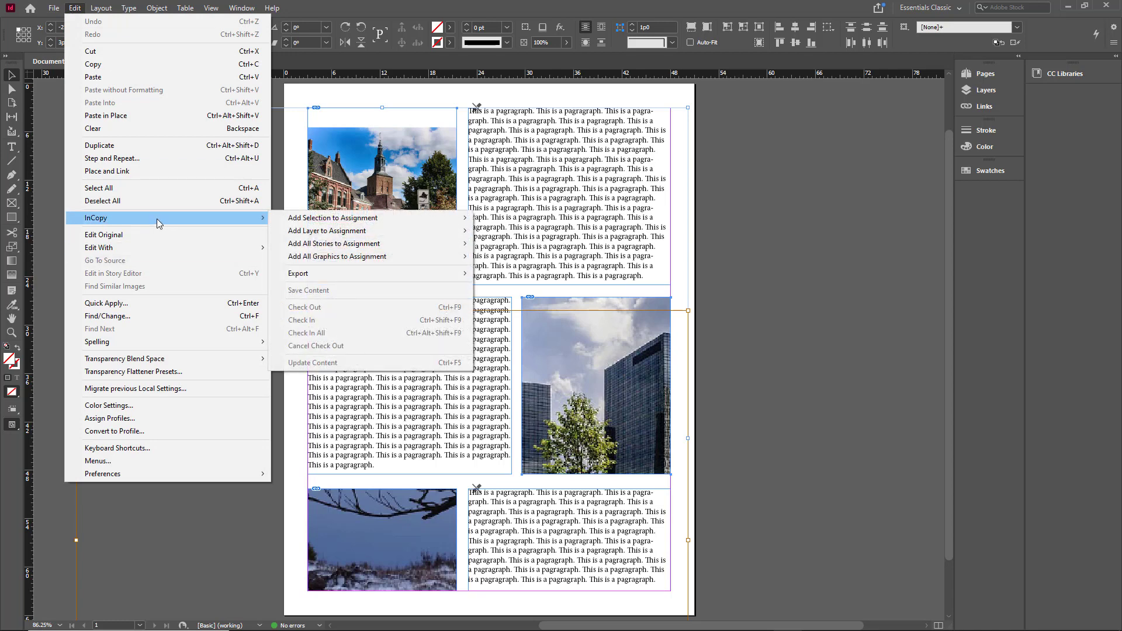
pyautogui.moveTo(381, 282)
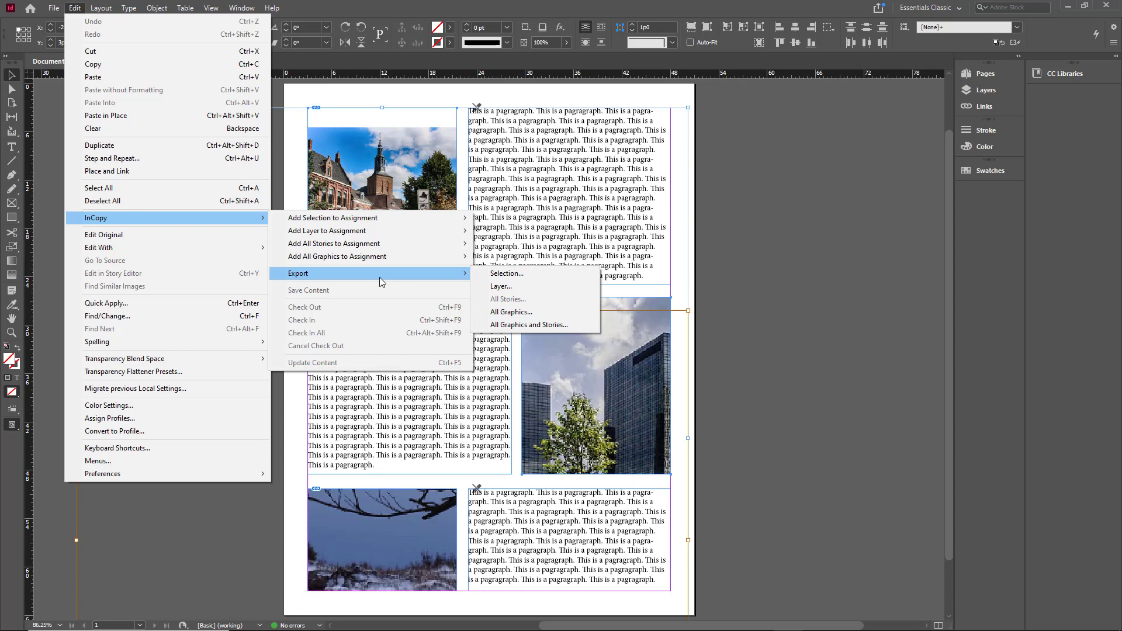
pyautogui.click(538, 280)
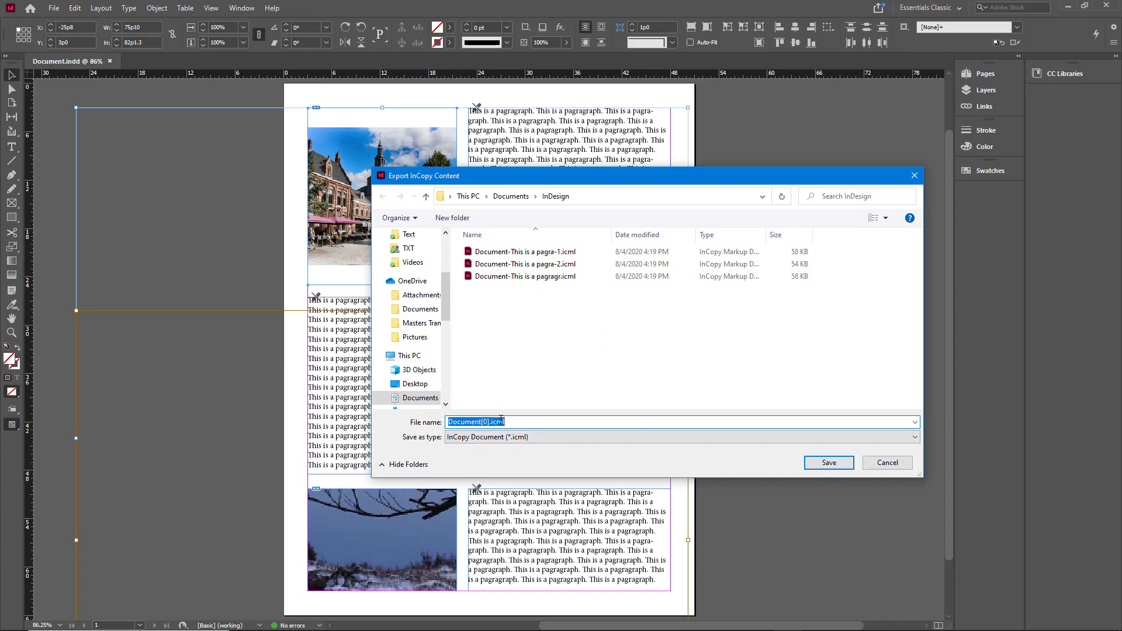
pyautogui.click(829, 462)
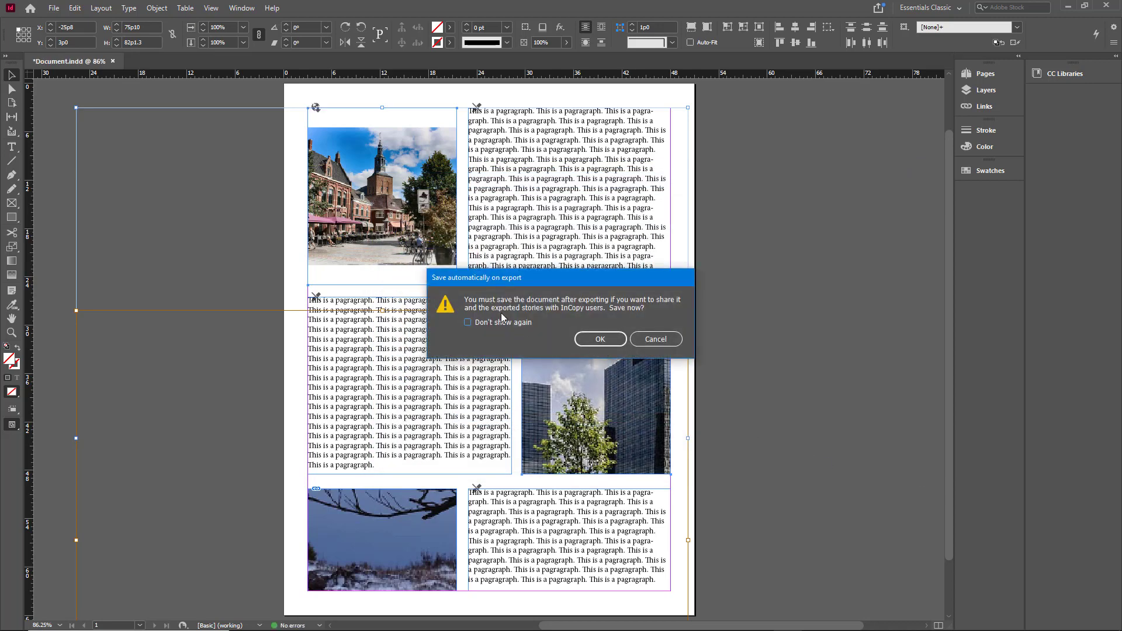
pyautogui.click(602, 339)
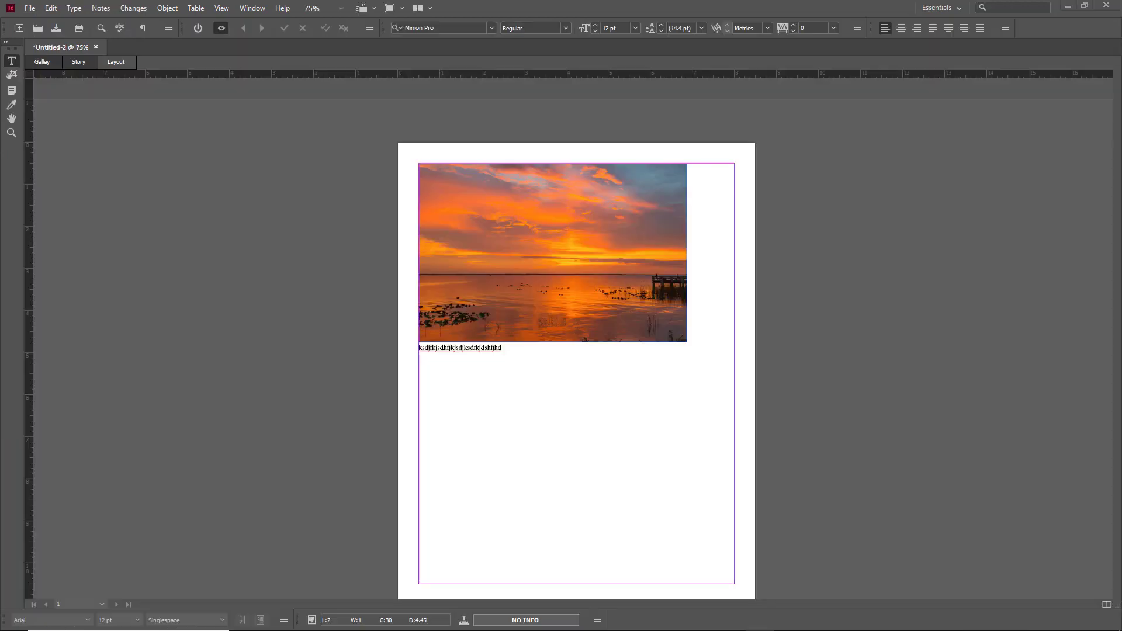
# - Open Document.indd in InCopy and show it in Layout view
pyautogui.click(30, 8)
pyautogui.click(41, 35)
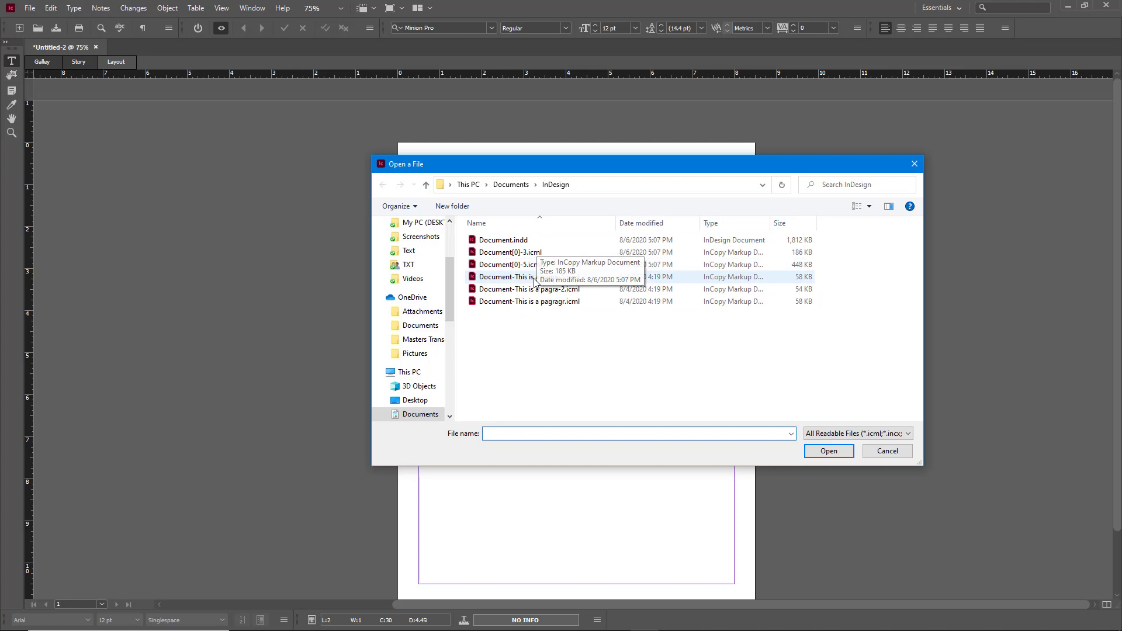
pyautogui.doubleClick(528, 239)
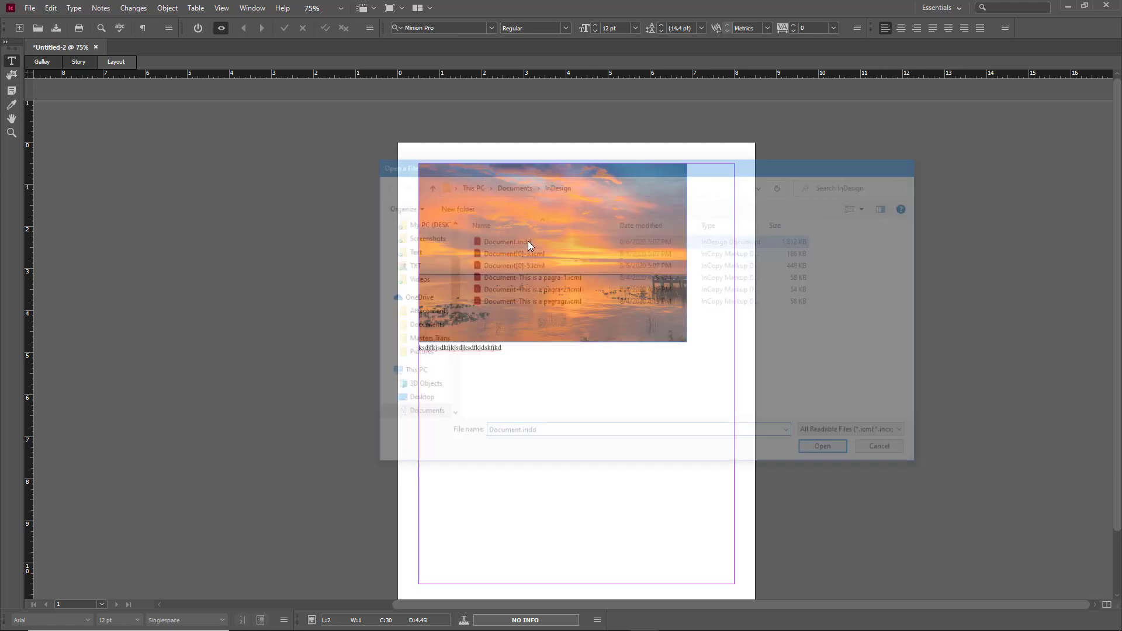
pyautogui.click(128, 63)
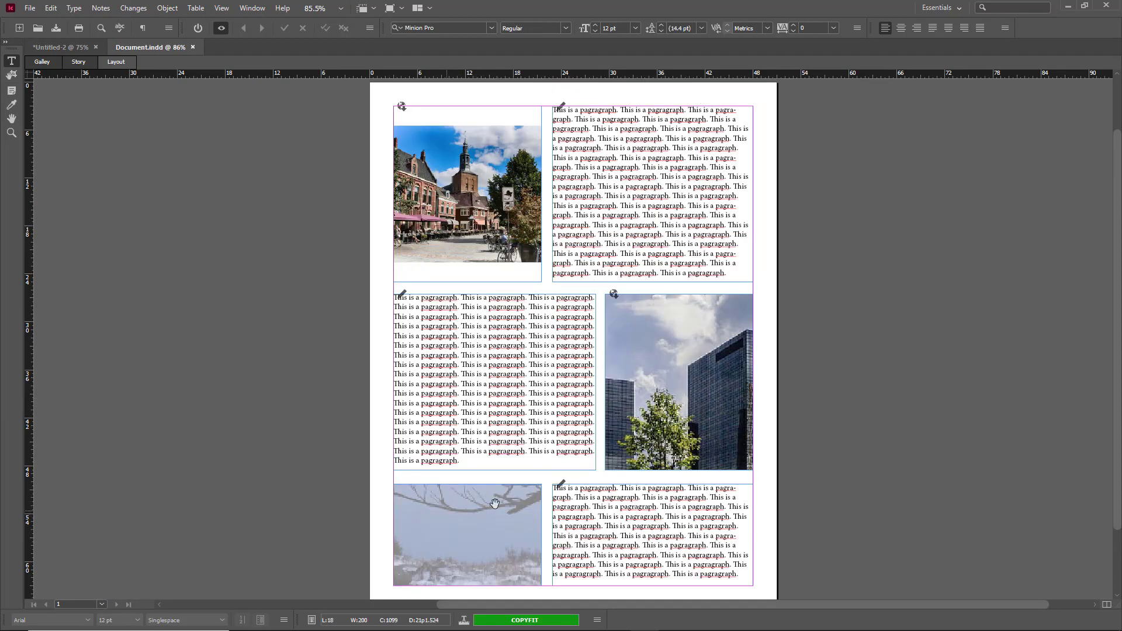
# - Check out the top-left frame, then shift and enlarge the street picture within it
pyautogui.click(666, 351)
pyautogui.click(466, 116)
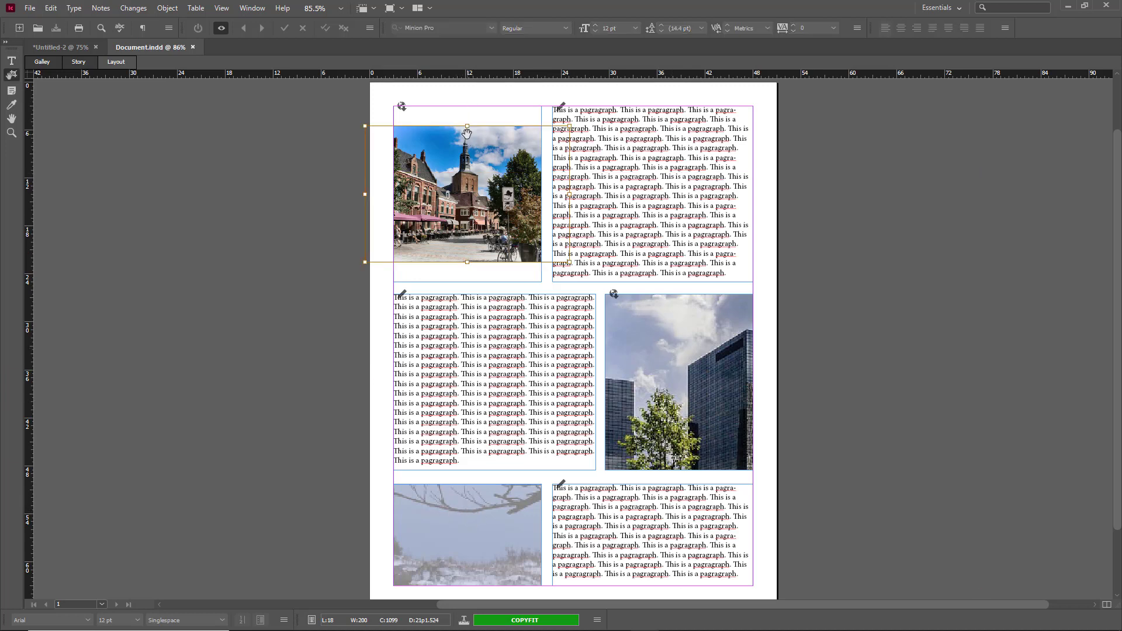
pyautogui.click(311, 157)
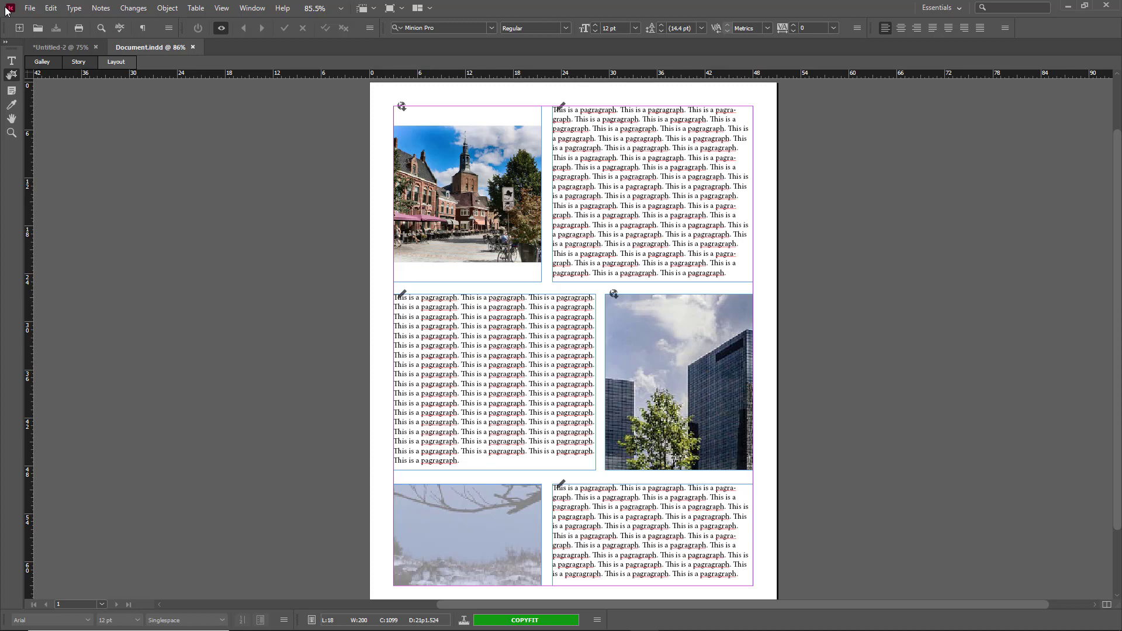
pyautogui.moveTo(472, 166)
pyautogui.mouseDown()
pyautogui.moveTo(479, 183)
pyautogui.moveTo(462, 183)
pyautogui.mouseUp()
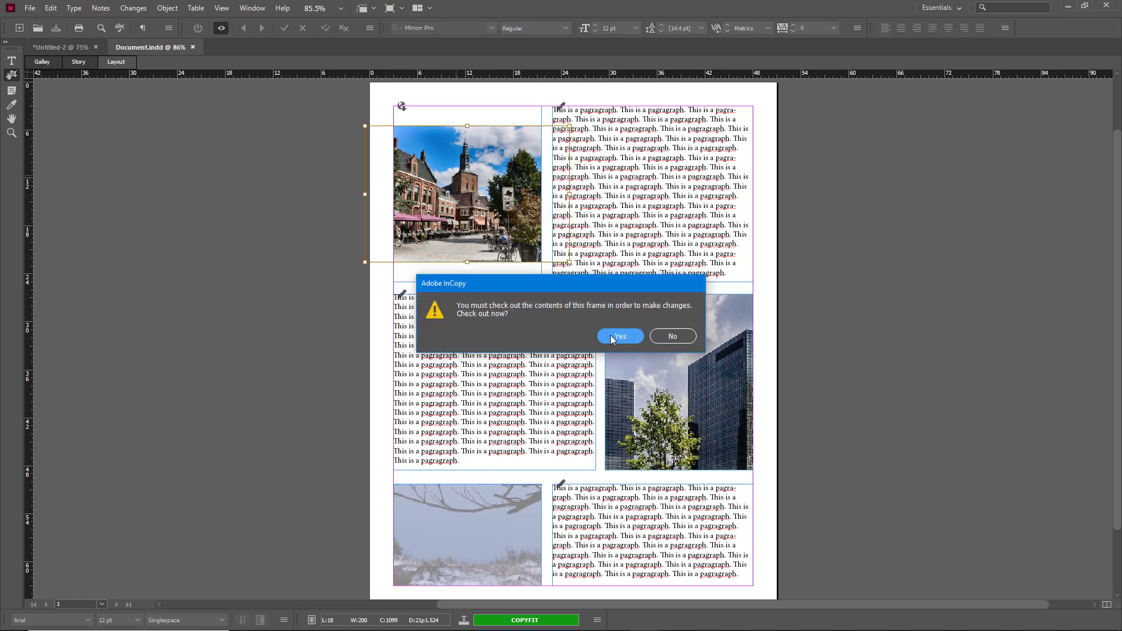
pyautogui.click(627, 337)
pyautogui.moveTo(491, 187); pyautogui.dragTo(462, 171)
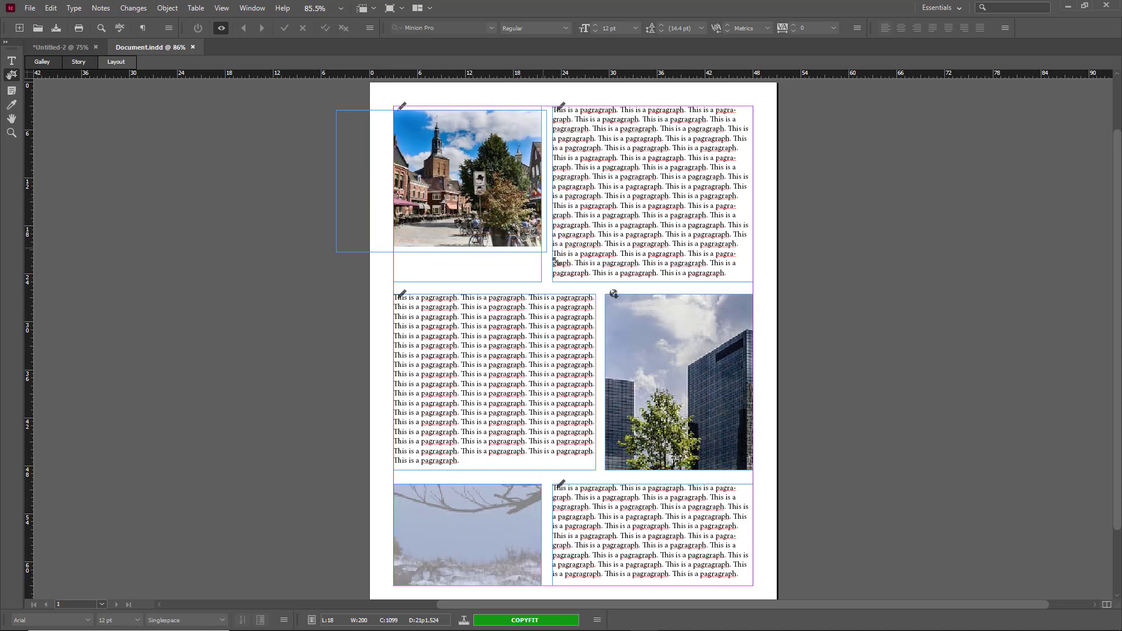
pyautogui.moveTo(546, 251); pyautogui.dragTo(611, 302)
# - Check out the buildings frame, adjust its picture, then delete the photo, leaving the frame empty
pyautogui.click(679, 382)
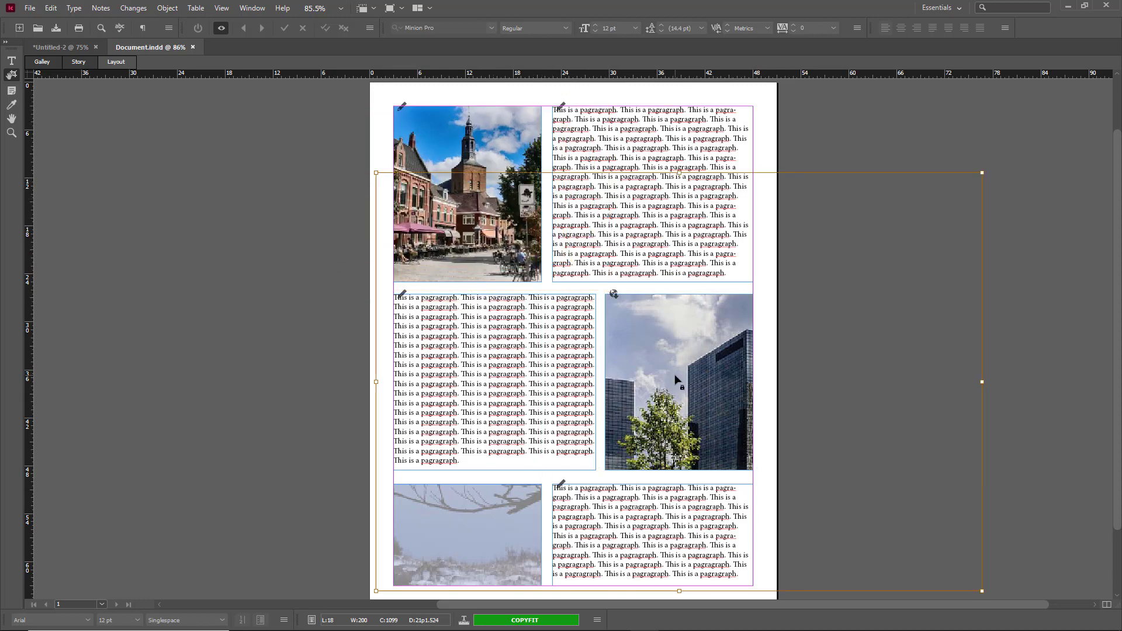
pyautogui.click(662, 353)
pyautogui.click(623, 336)
pyautogui.moveTo(661, 373); pyautogui.dragTo(676, 354)
pyautogui.moveTo(999, 157); pyautogui.dragTo(889, 242)
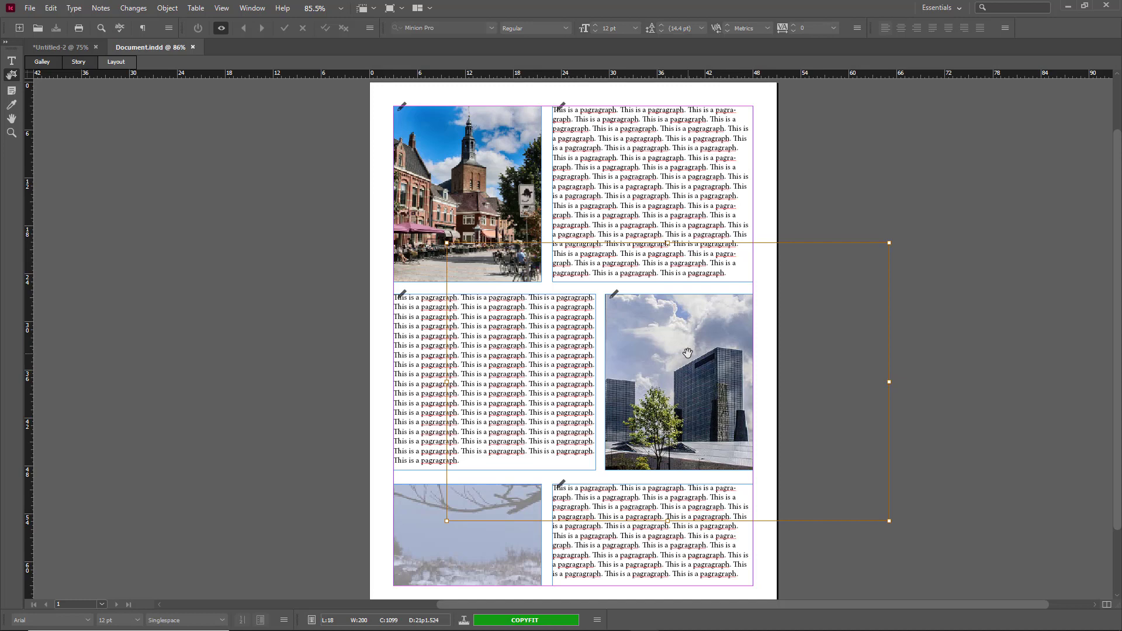
pyautogui.press('Delete')
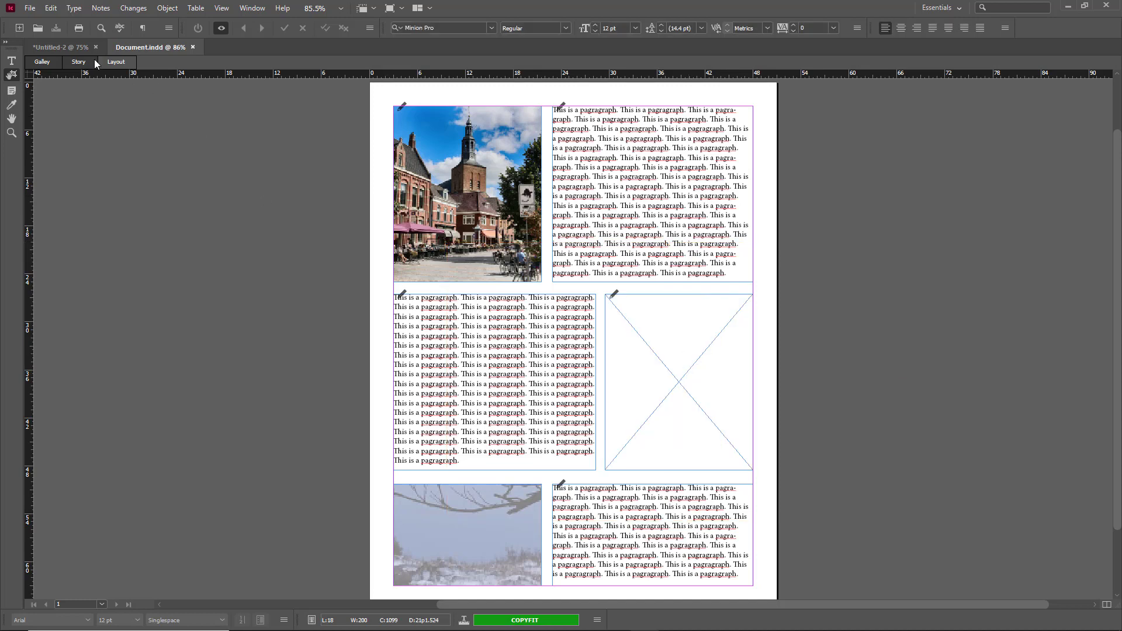
# - Place the sunset photo 21.jpg into the empty middle-right frame
pyautogui.click(27, 8)
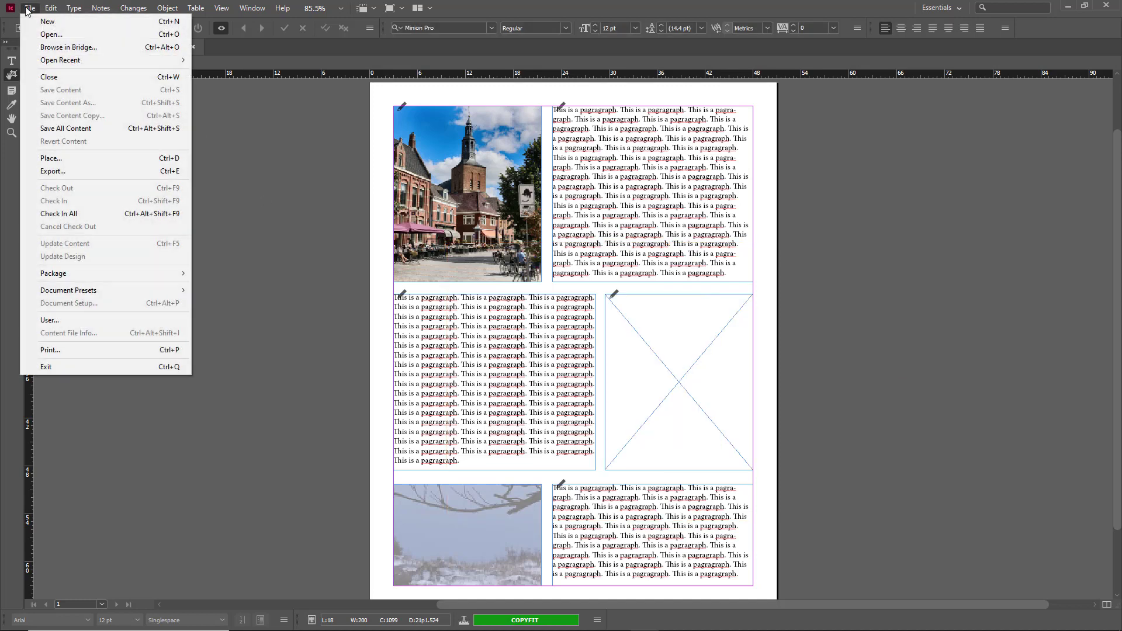
pyautogui.click(71, 160)
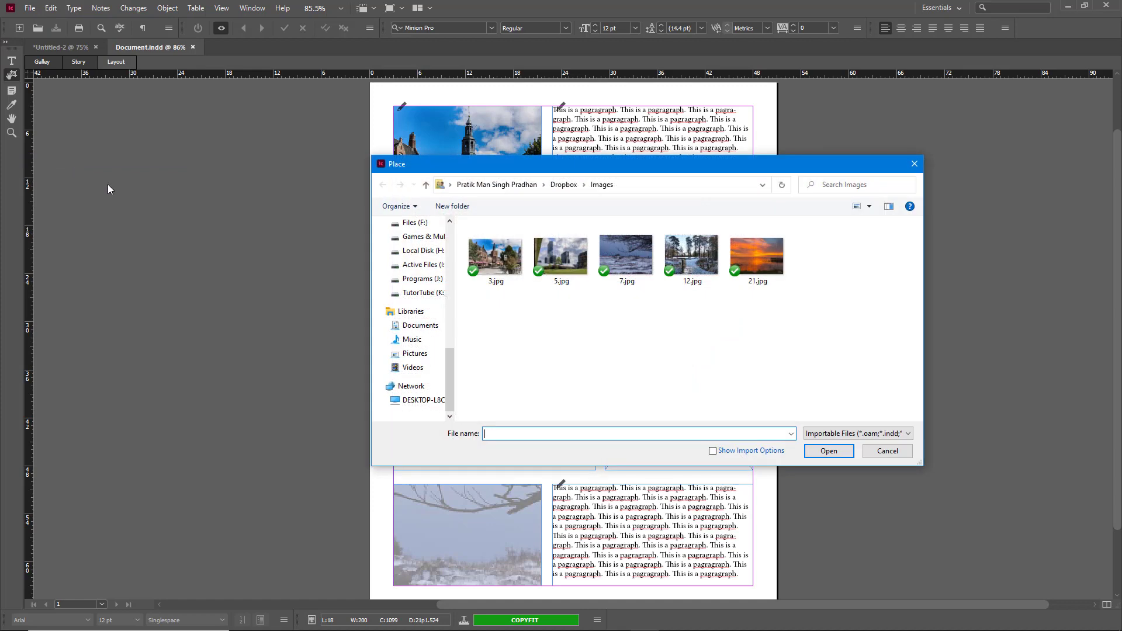
pyautogui.click(758, 275)
pyautogui.click(835, 455)
pyautogui.click(697, 360)
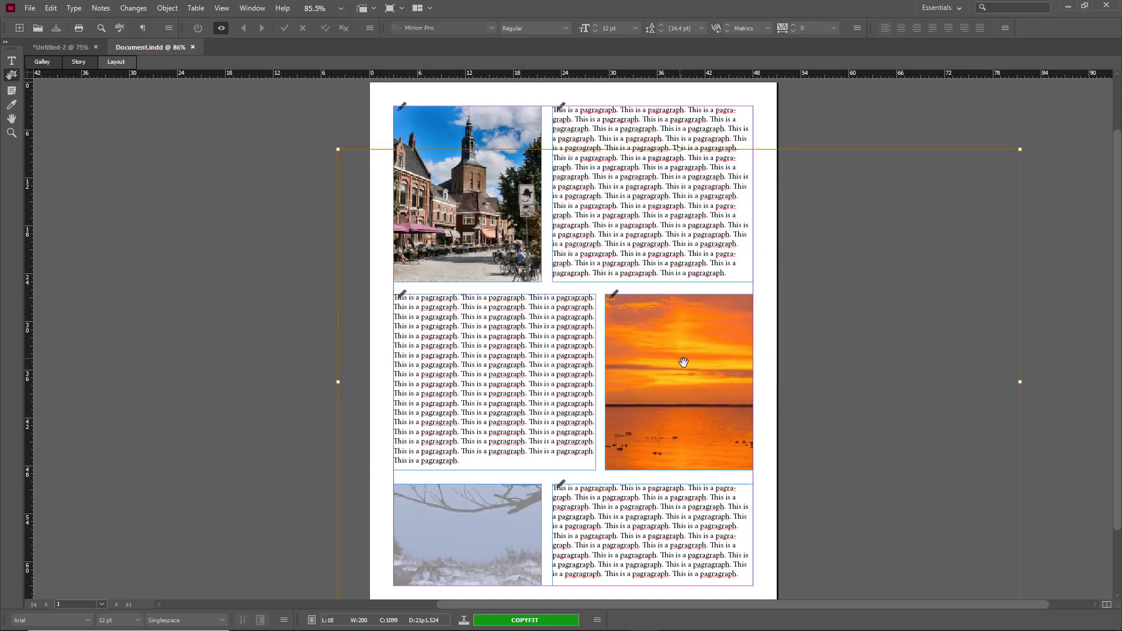
# - Shrink and reposition the sunset image to show the orange sky, water and birds
pyautogui.moveTo(1021, 122); pyautogui.dragTo(781, 280)
pyautogui.moveTo(621, 398); pyautogui.dragTo(711, 408)
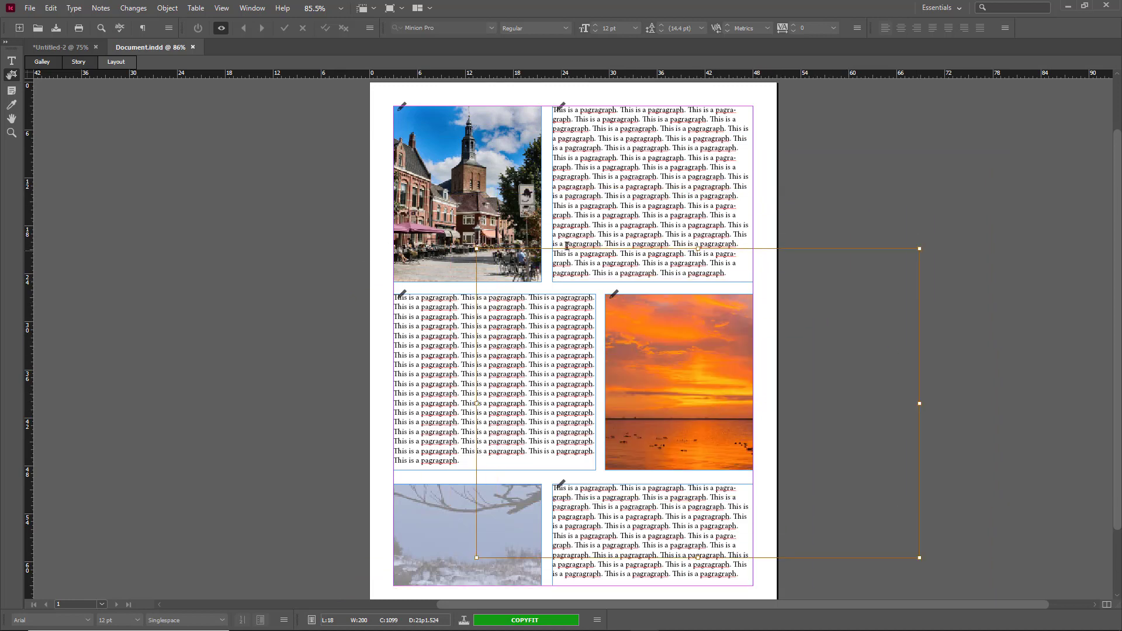
pyautogui.click(608, 304)
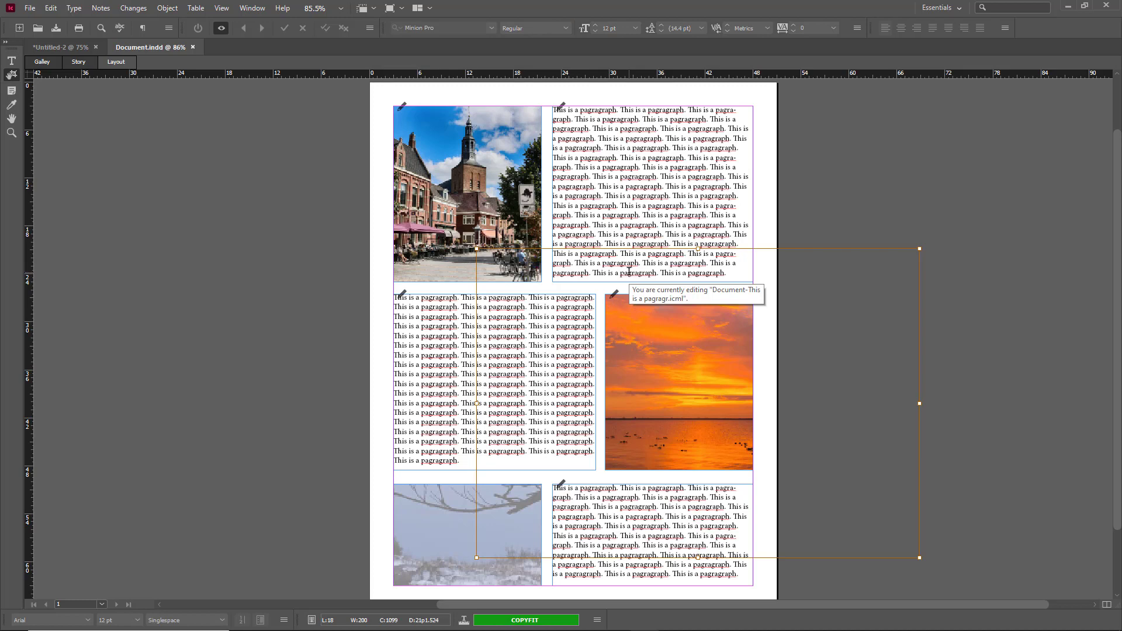
pyautogui.moveTo(629, 416); pyautogui.dragTo(664, 347)
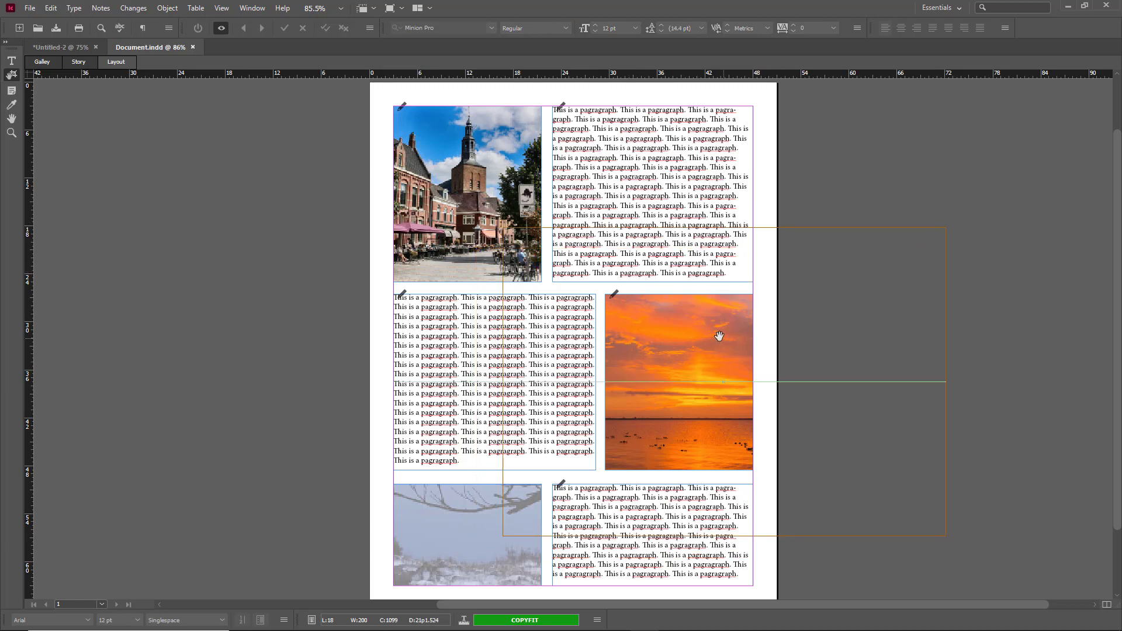
pyautogui.click(1031, 200)
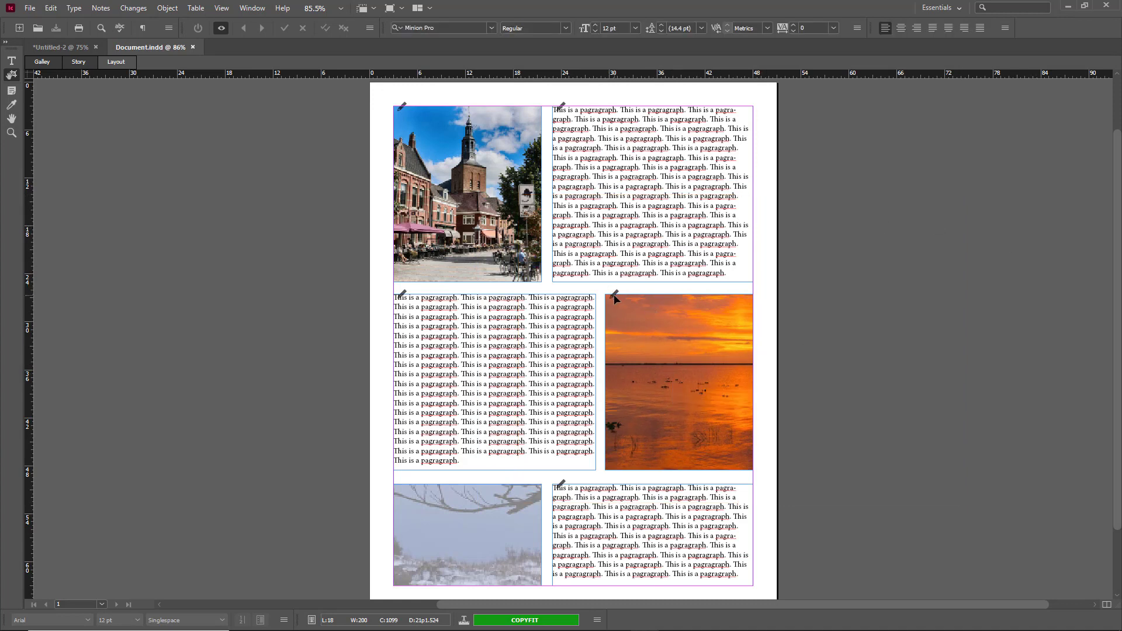
pyautogui.click(614, 299)
pyautogui.click(823, 177)
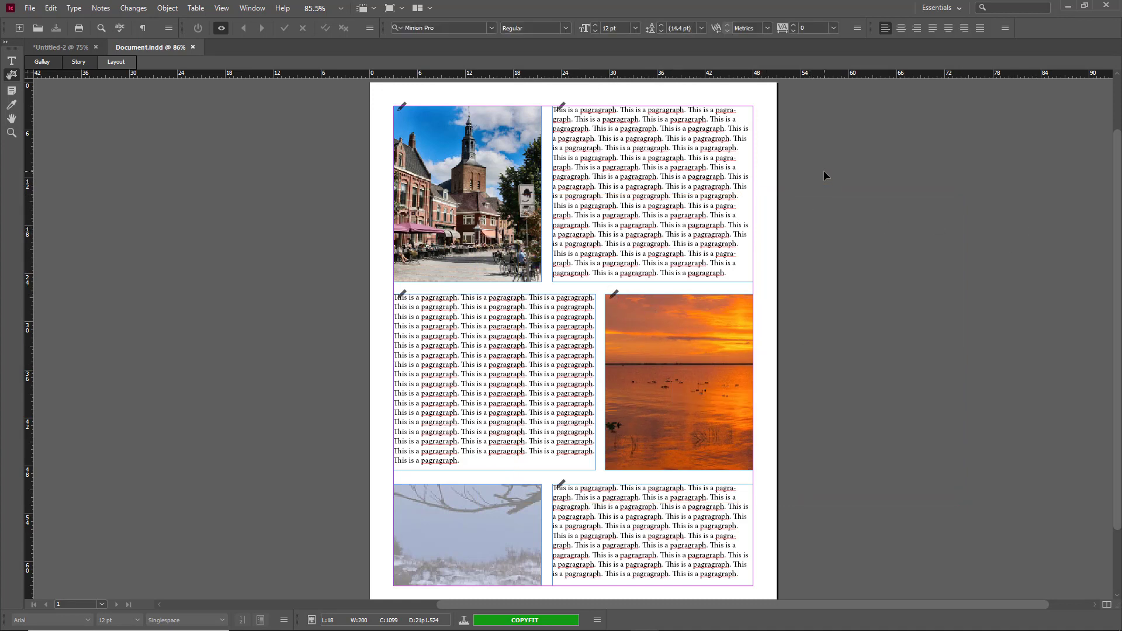